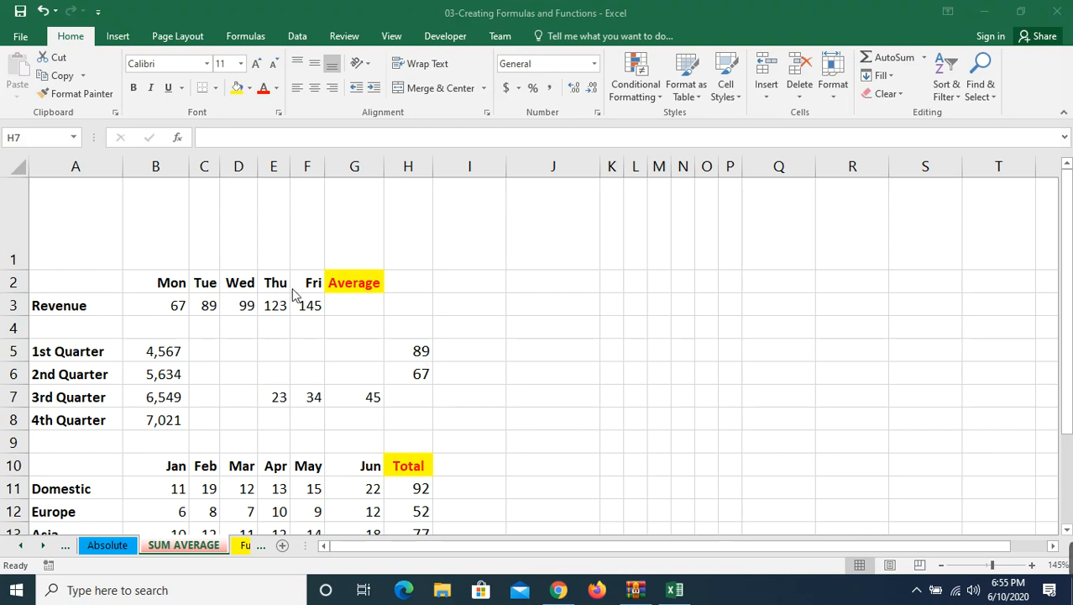
Enter an AutoSum formula in cell H7 that adds the row range E7:G7.
{"action": "left_click", "coordinate": [425, 396]}
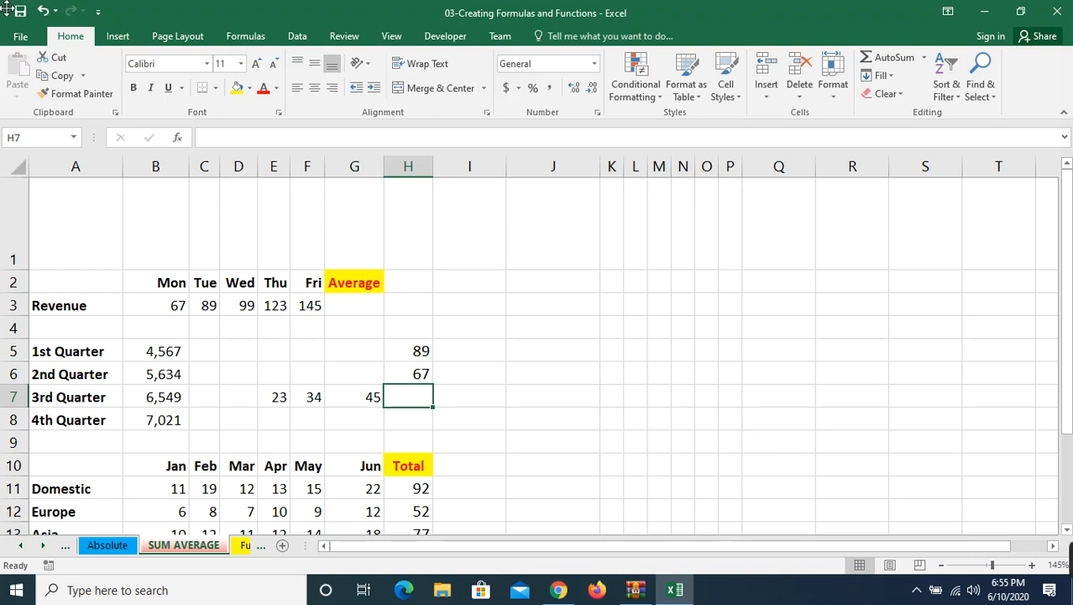
{"action": "left_click", "coordinate": [247, 37]}
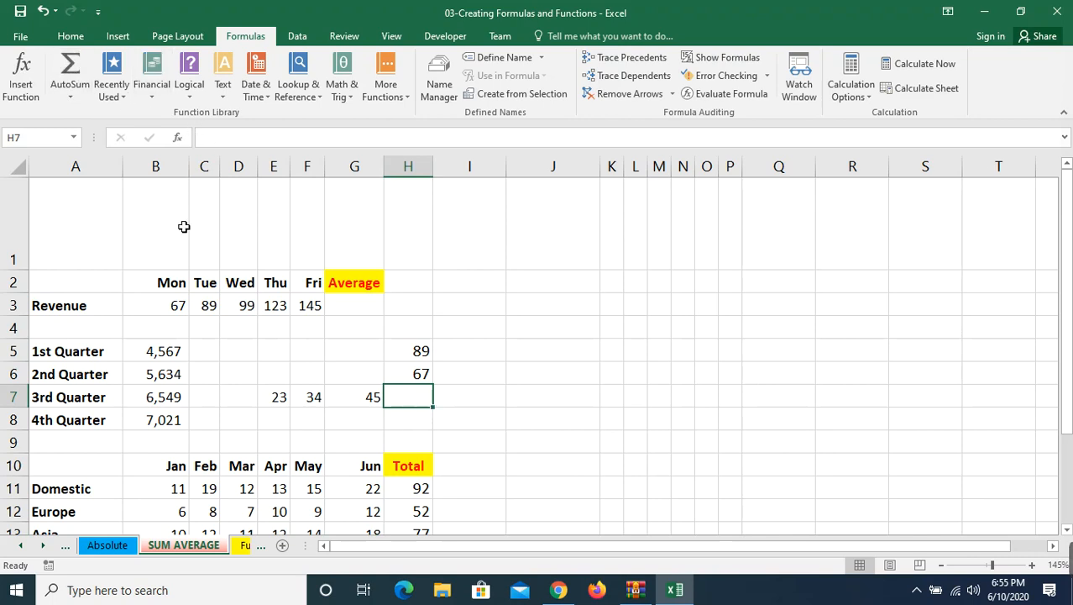
{"action": "left_click", "coordinate": [70, 74]}
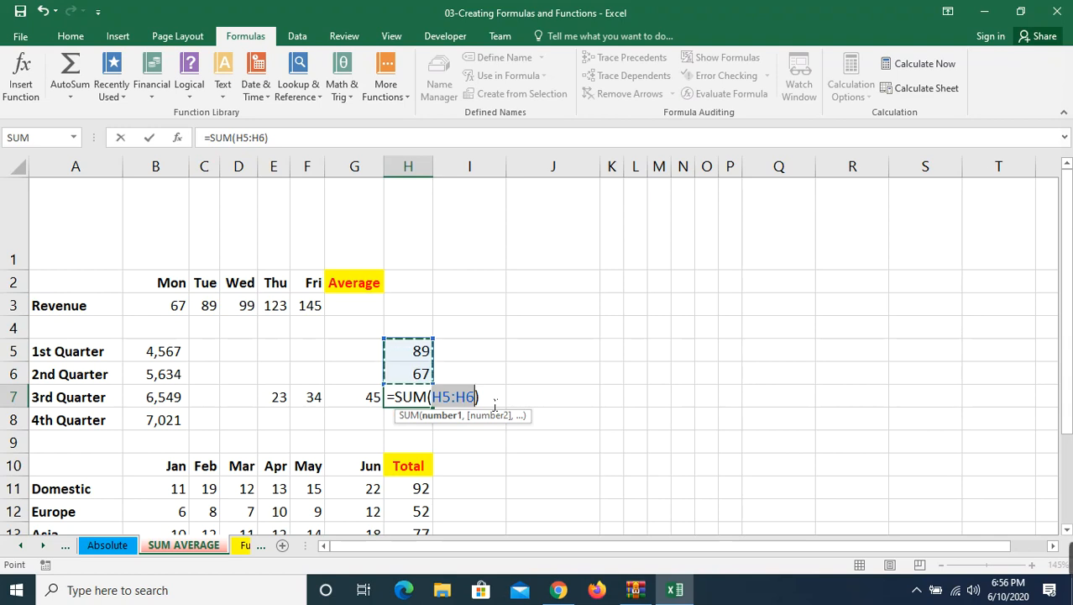
{"action": "left_click", "coordinate": [276, 400]}
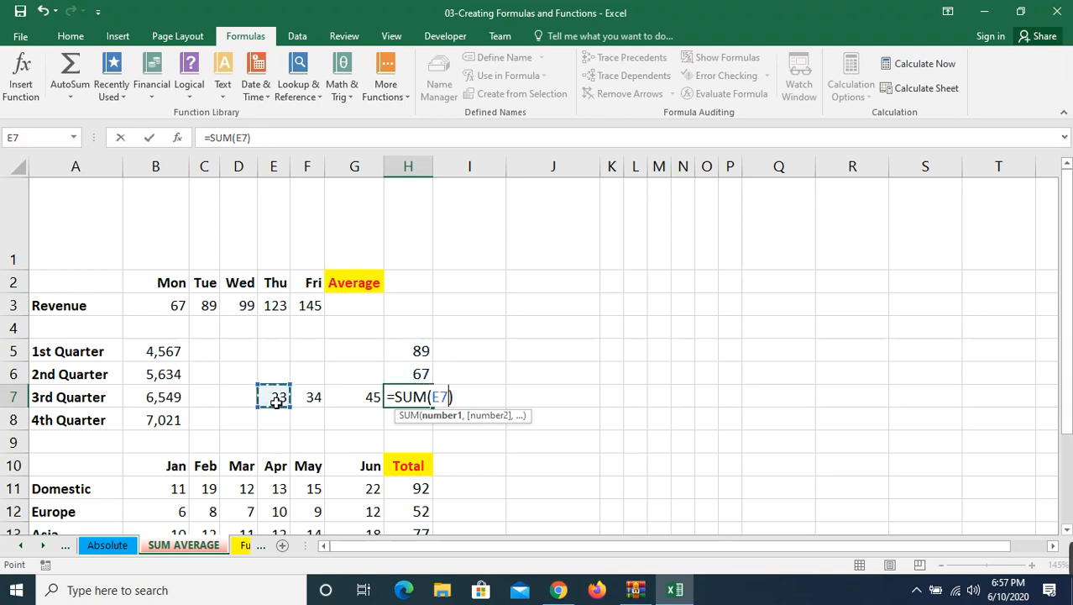
{"action": "left_click_drag", "start_coordinate": [288, 402], "coordinate": [364, 398]}
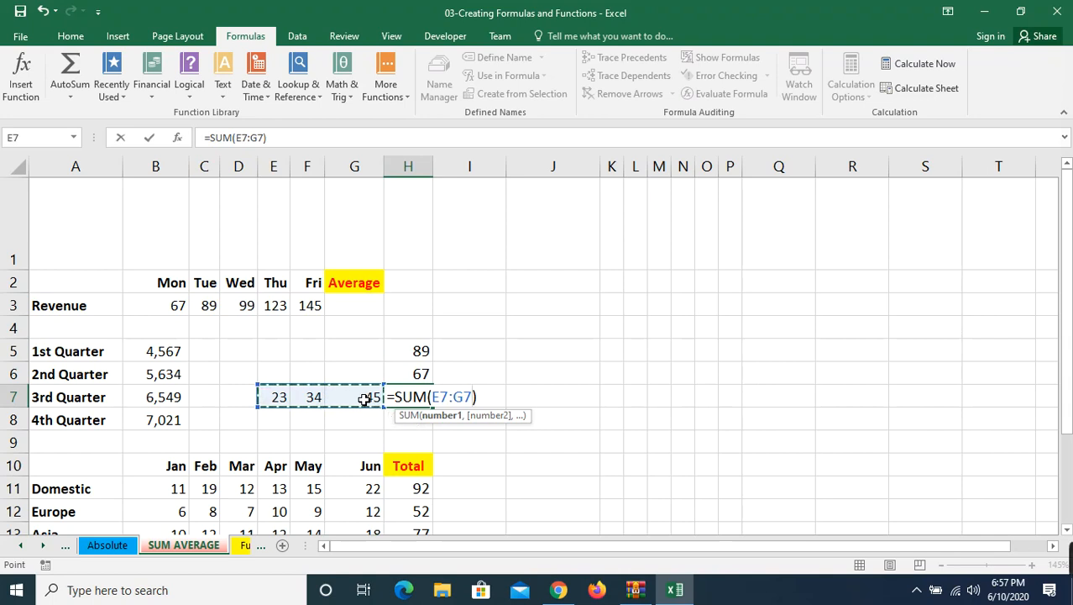
{"action": "key", "text": "Return"}
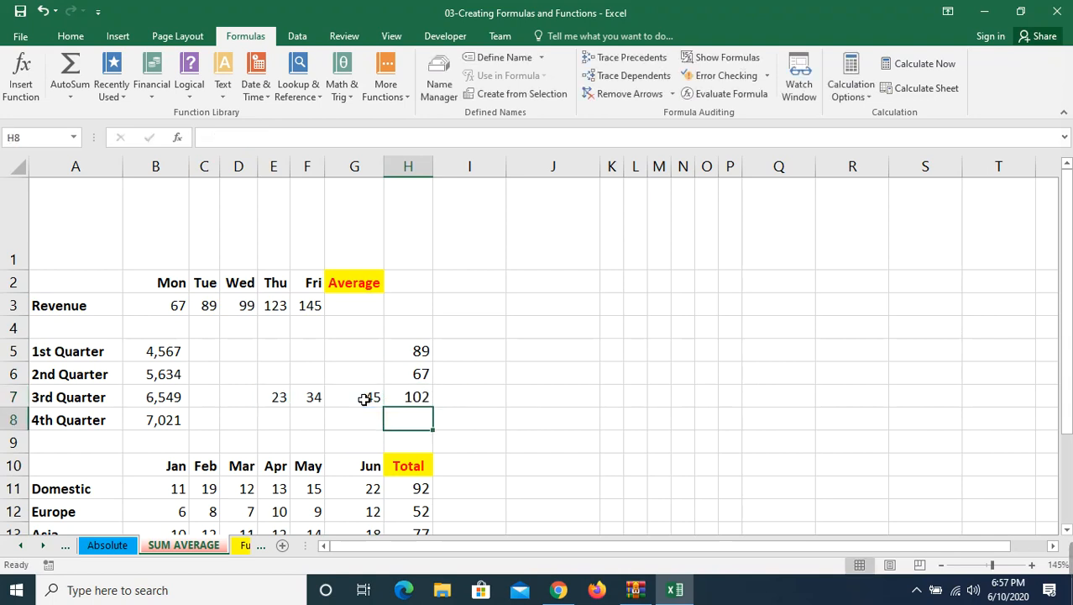
Clear cell H7 and fill it with an AutoSum of the two cells above, H5:H6.
{"action": "left_click", "coordinate": [416, 403]}
{"action": "key", "text": "Delete"}
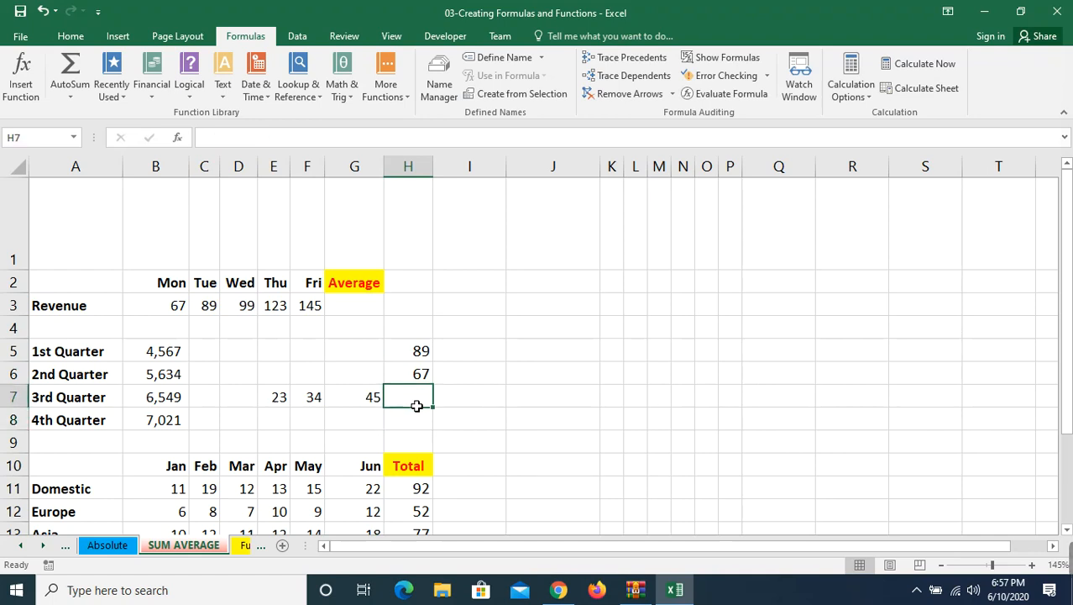
{"action": "left_click", "coordinate": [75, 70]}
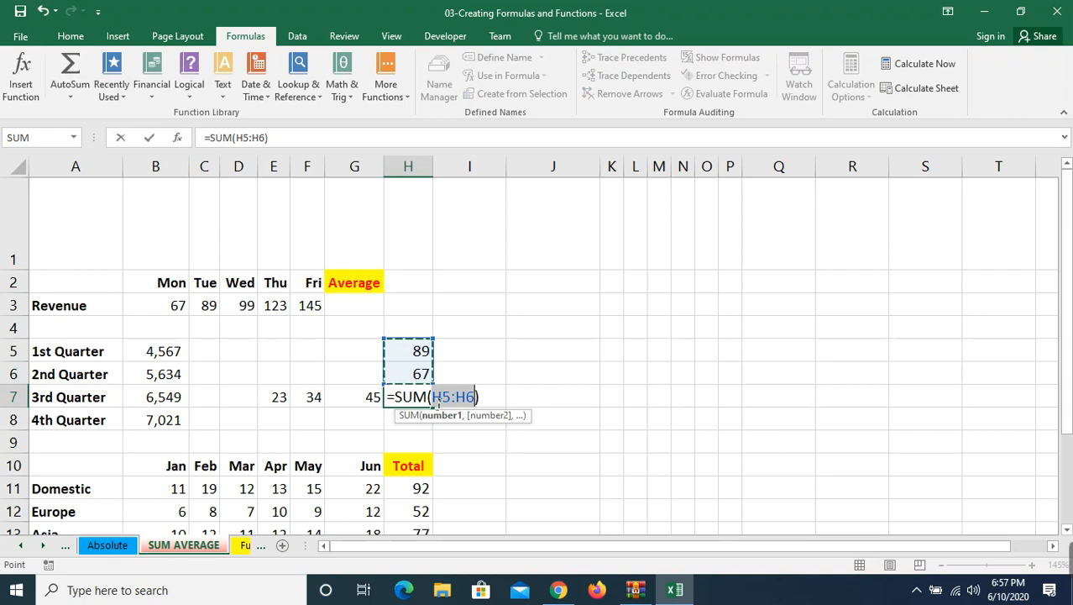
{"action": "key", "text": "Return"}
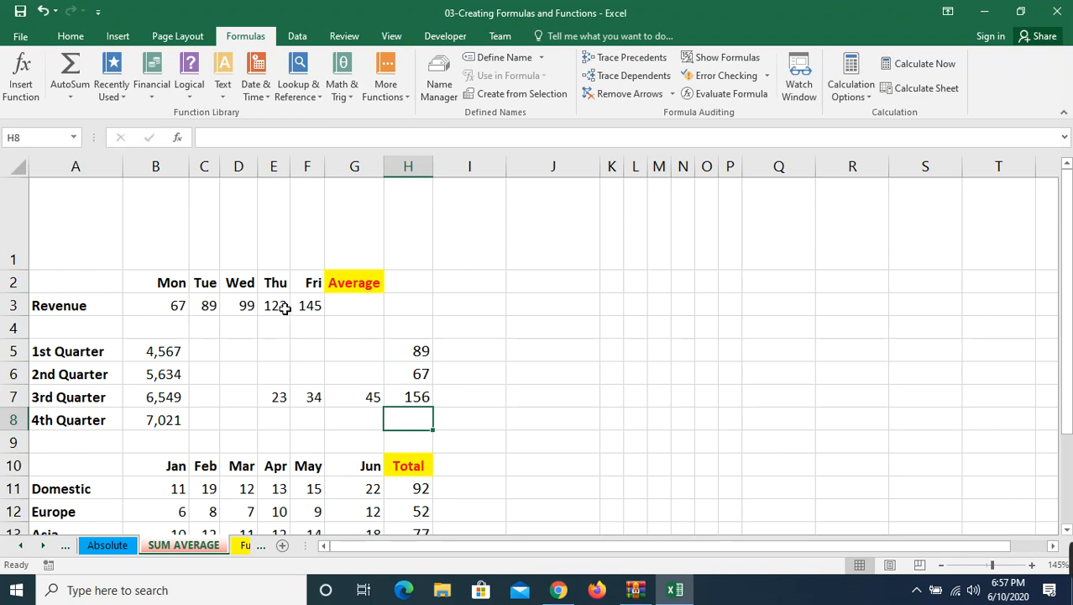
Total the Monday to Friday revenue B3:F3 in cell G3 with AutoSum.
{"action": "left_click", "coordinate": [368, 310]}
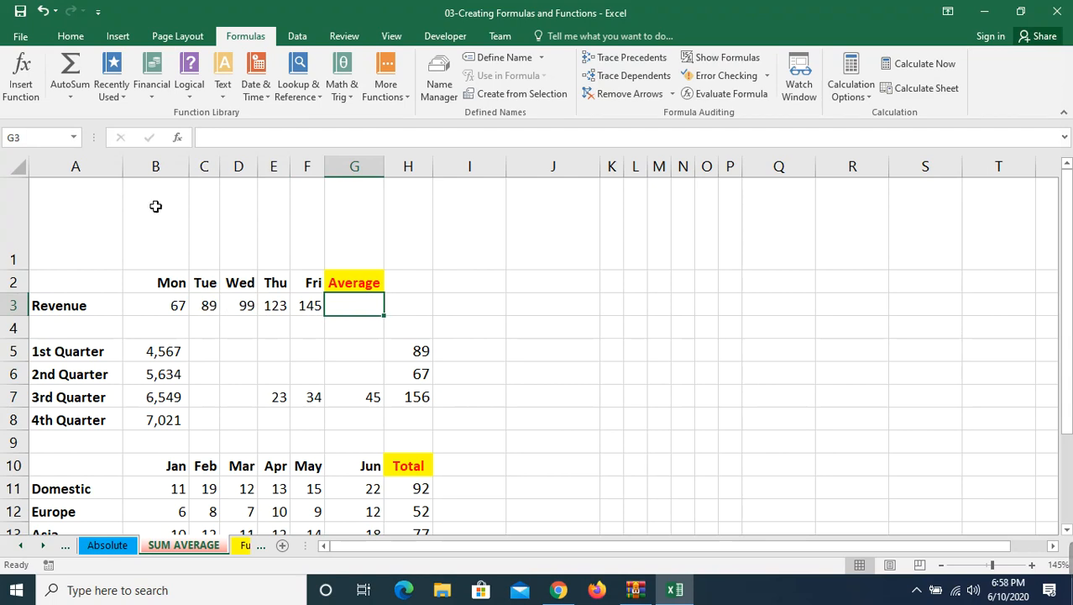
{"action": "left_click", "coordinate": [74, 74]}
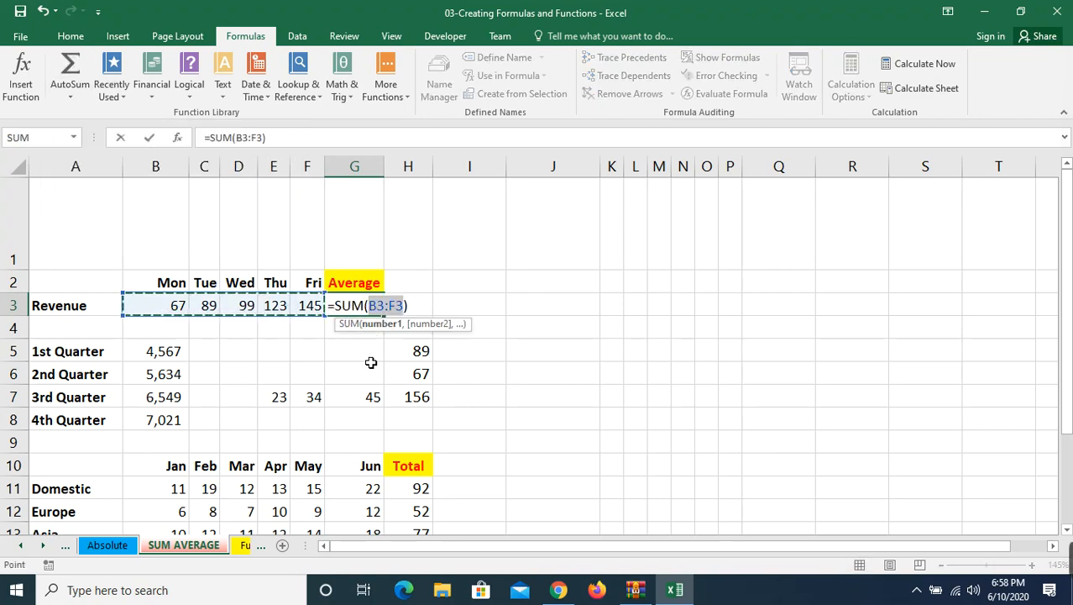
{"action": "key", "text": "Return"}
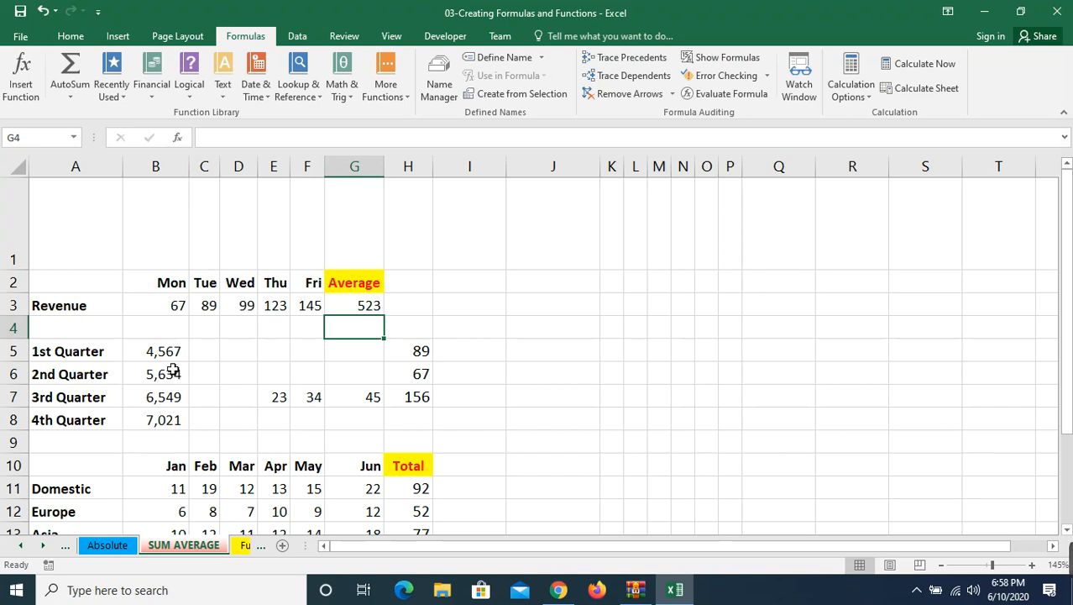
Total the four quarter values B5:B8 in cell B9 with AutoSum.
{"action": "left_click", "coordinate": [168, 451]}
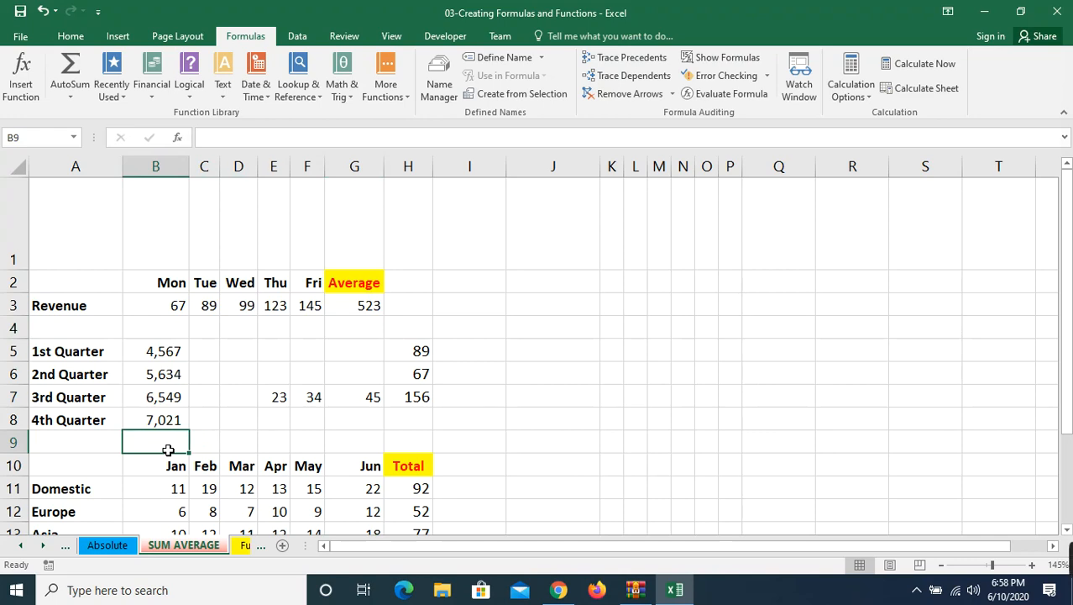
{"action": "left_click", "coordinate": [73, 77]}
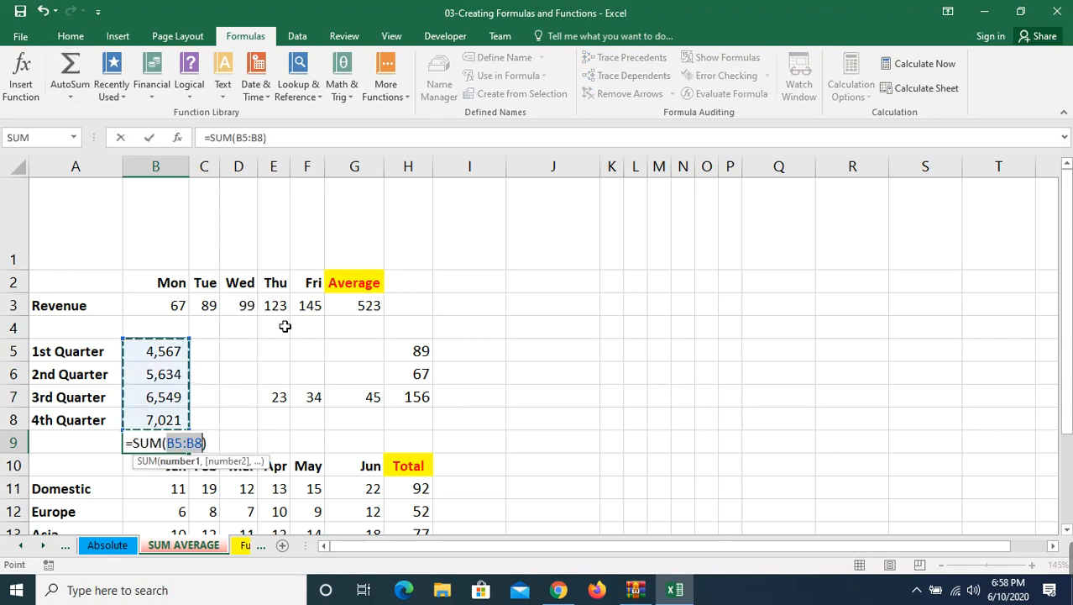
{"action": "key", "text": "Return"}
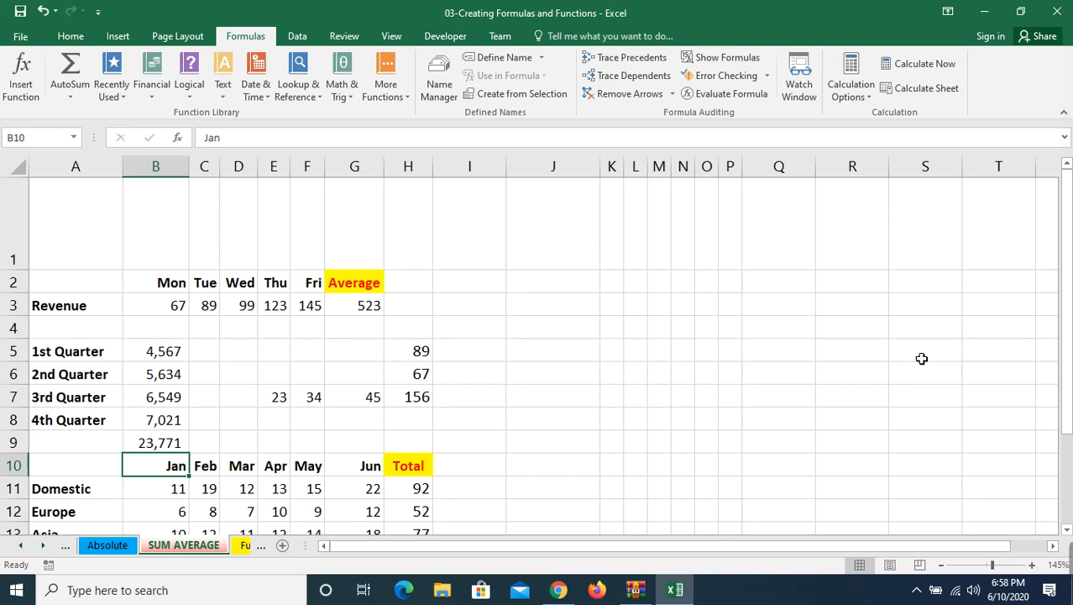
Clear the existing totals in H11:H15 and B15:G15 of the regional table.
{"action": "left_click_drag", "start_coordinate": [1066, 358], "coordinate": [1070, 408]}
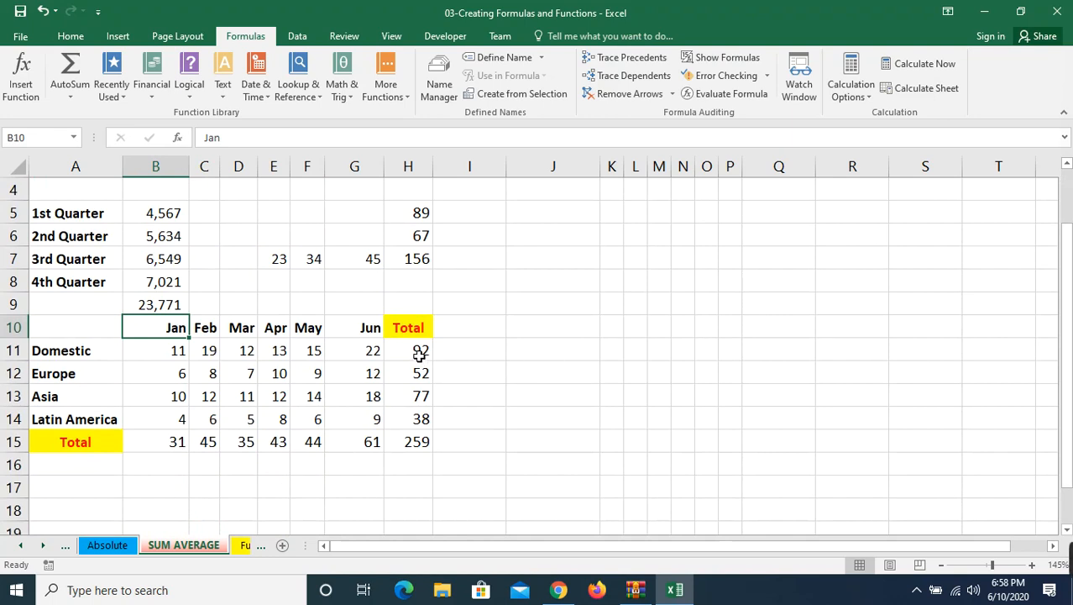
{"action": "left_click_drag", "start_coordinate": [420, 355], "coordinate": [419, 438]}
{"action": "key", "text": "Delete"}
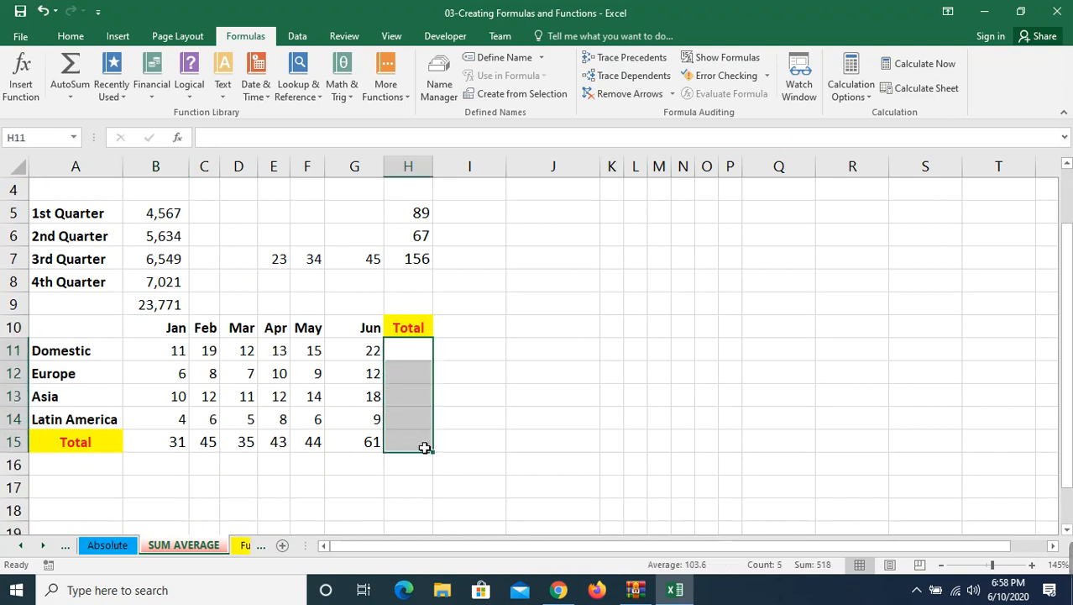
{"action": "left_click_drag", "start_coordinate": [170, 440], "coordinate": [352, 450]}
{"action": "key", "text": "Delete"}
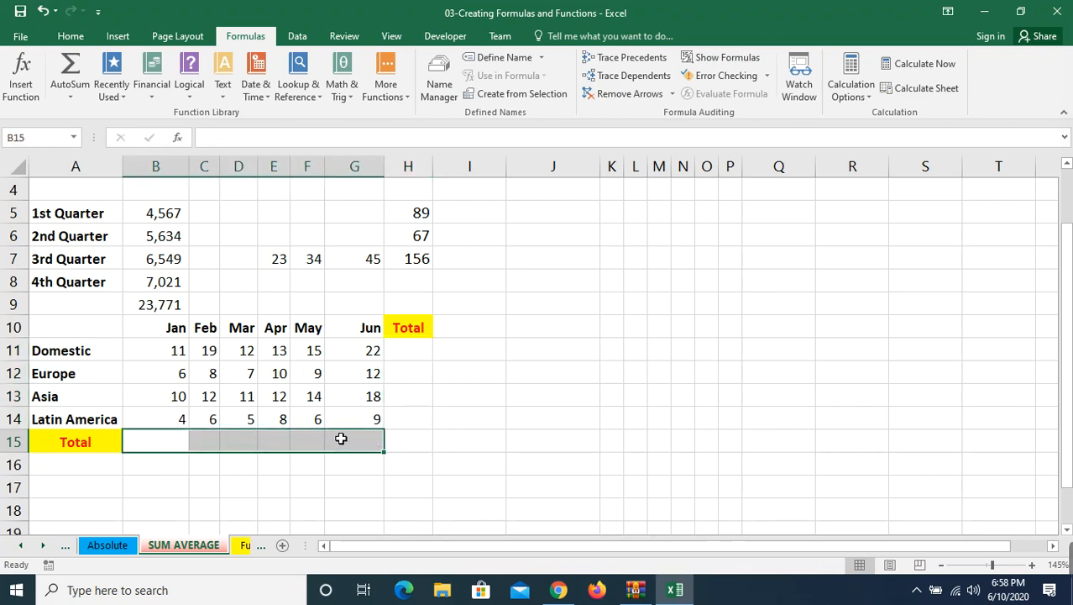
Fill the region totals H11:H14 in one go with AutoSum.
{"action": "left_click", "coordinate": [411, 361]}
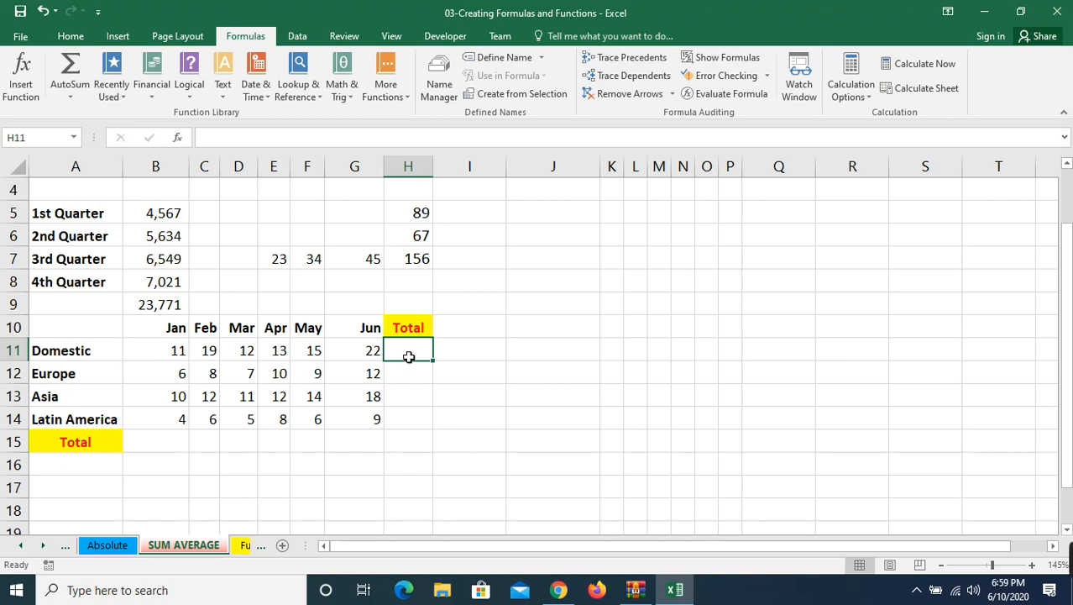
{"action": "left_click_drag", "start_coordinate": [411, 356], "coordinate": [413, 427]}
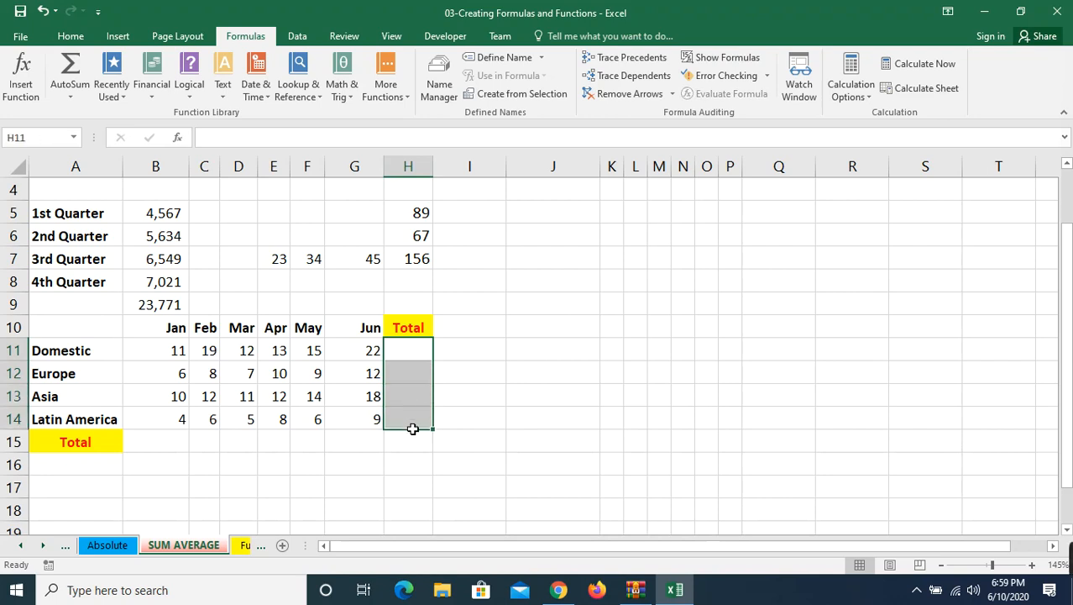
{"action": "left_click", "coordinate": [70, 77]}
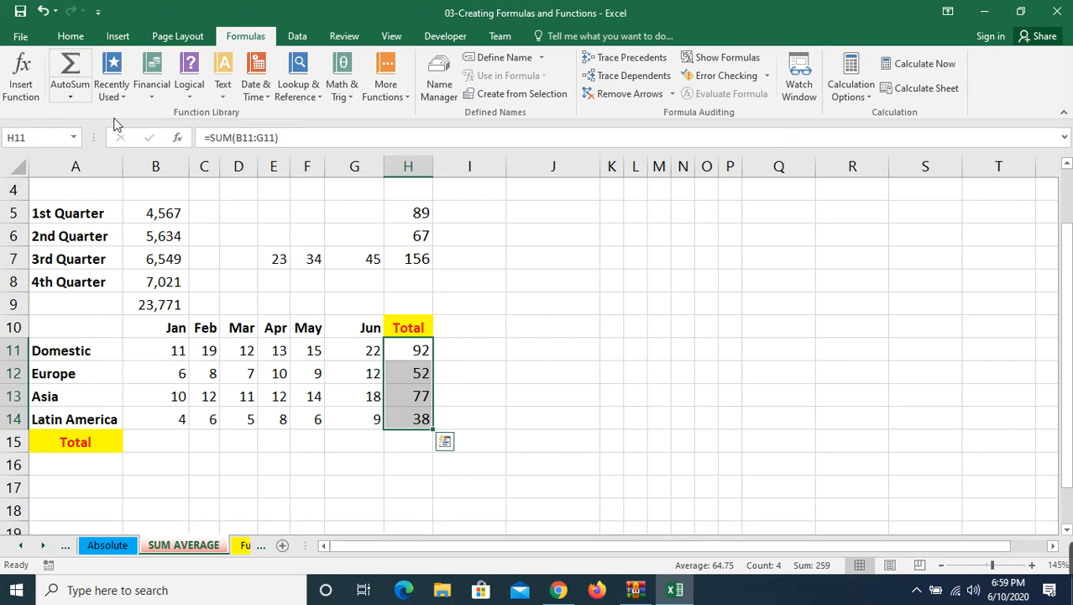
Fill the January to June totals B15:G15 in one go with AutoSum.
{"action": "left_click", "coordinate": [412, 449]}
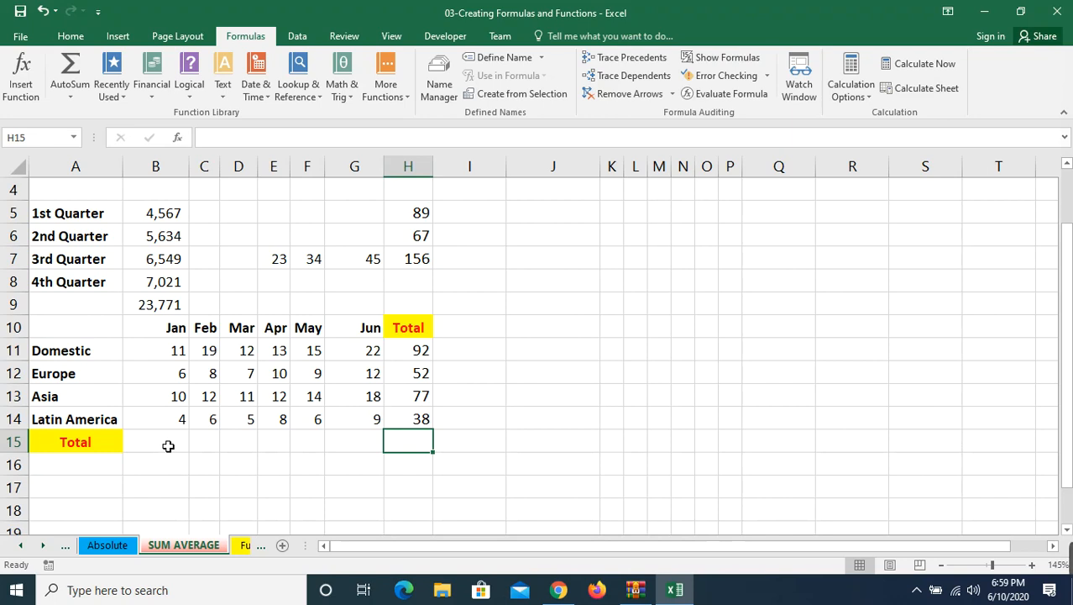
{"action": "left_click_drag", "start_coordinate": [168, 446], "coordinate": [357, 452]}
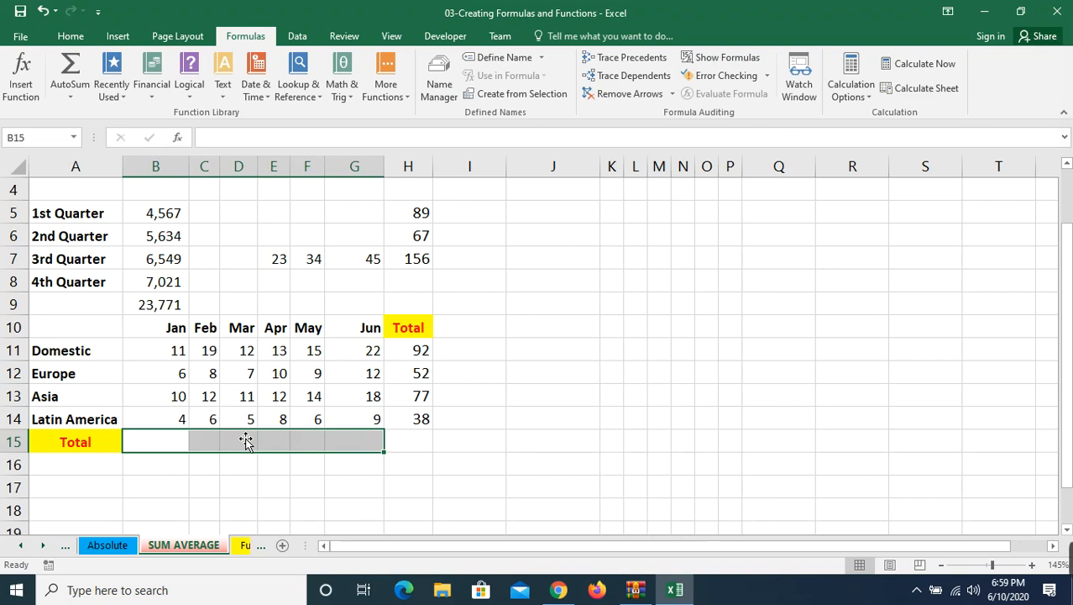
{"action": "left_click", "coordinate": [70, 77]}
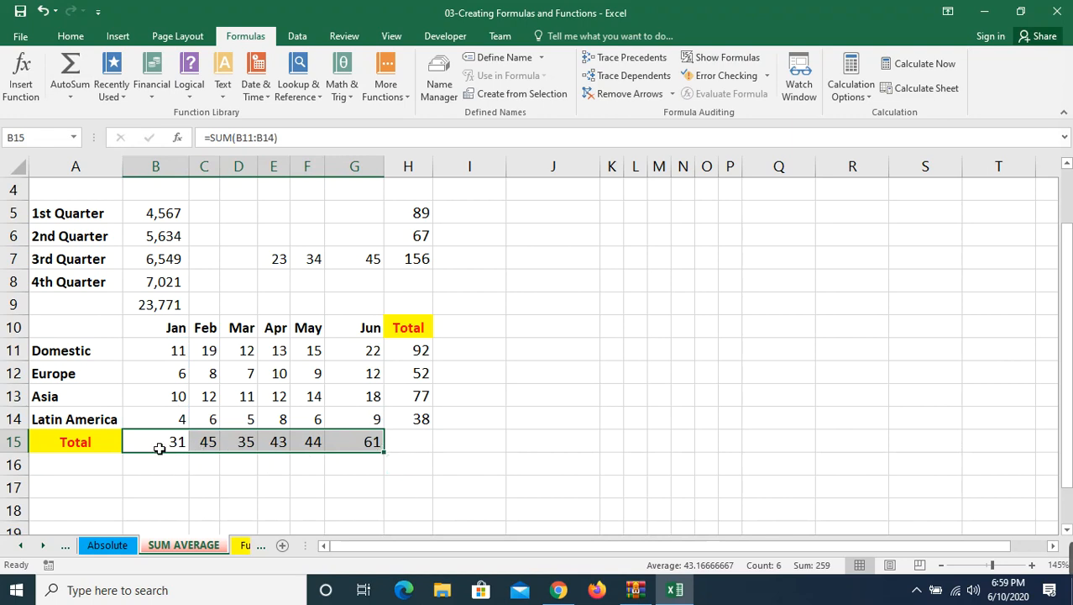
Clear the monthly totals in B15:G15 and the region totals in H11:H14.
{"action": "left_click_drag", "start_coordinate": [158, 449], "coordinate": [367, 452]}
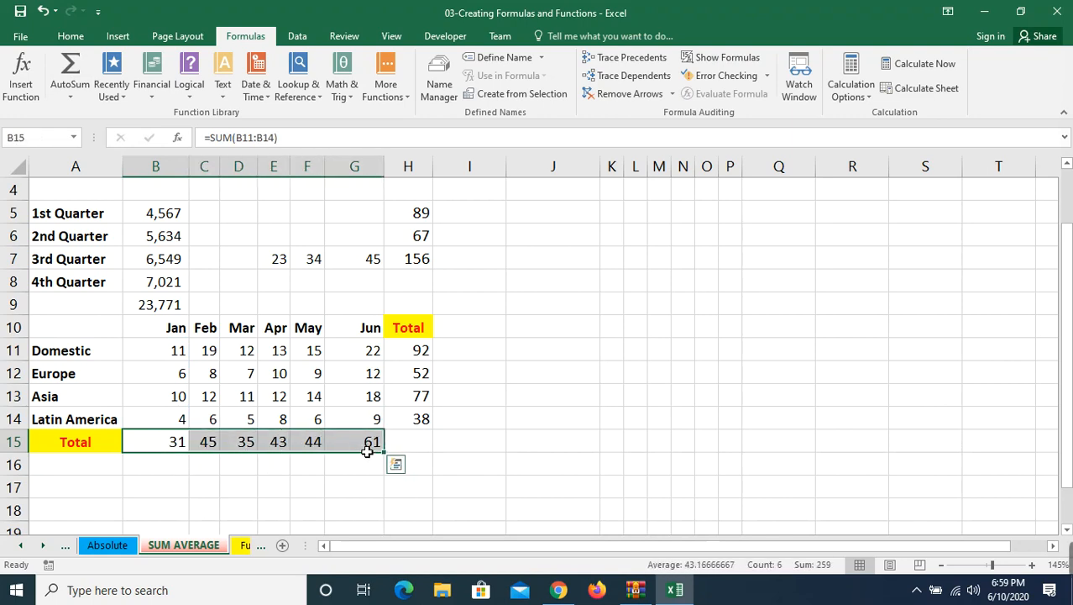
{"action": "key", "text": "BackSpace"}
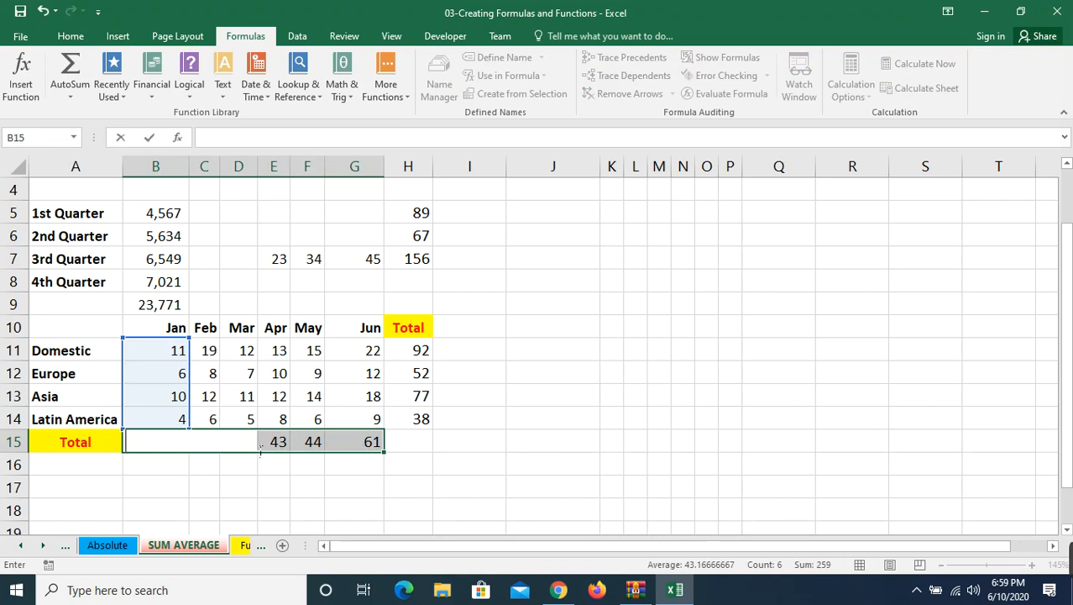
{"action": "key", "text": "F2"}
{"action": "left_click", "coordinate": [369, 448]}
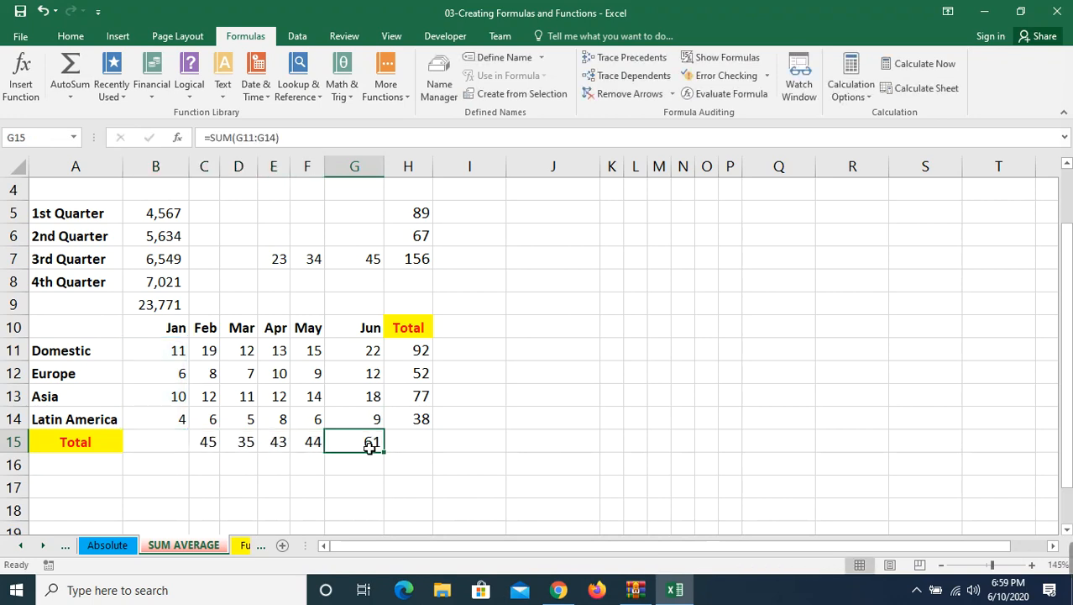
{"action": "left_click_drag", "start_coordinate": [369, 448], "coordinate": [215, 448]}
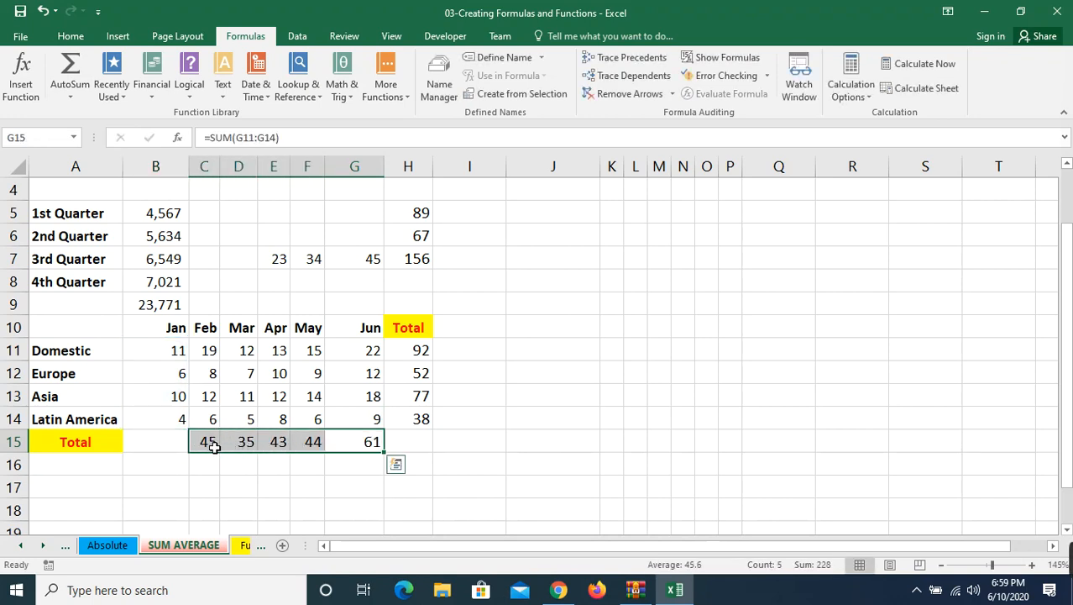
{"action": "key", "text": "Delete"}
{"action": "left_click_drag", "start_coordinate": [419, 350], "coordinate": [426, 420]}
{"action": "key", "text": "Delete"}
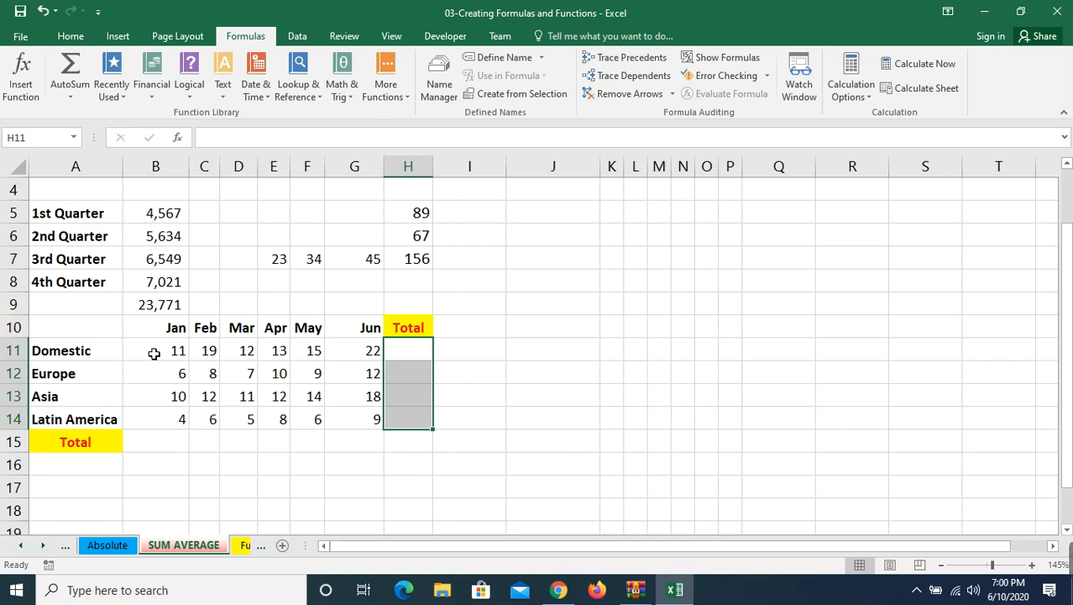
Apply AutoSum to the data block B11:G14 alone to put the monthly totals in row 15.
{"action": "left_click_drag", "start_coordinate": [155, 353], "coordinate": [365, 428]}
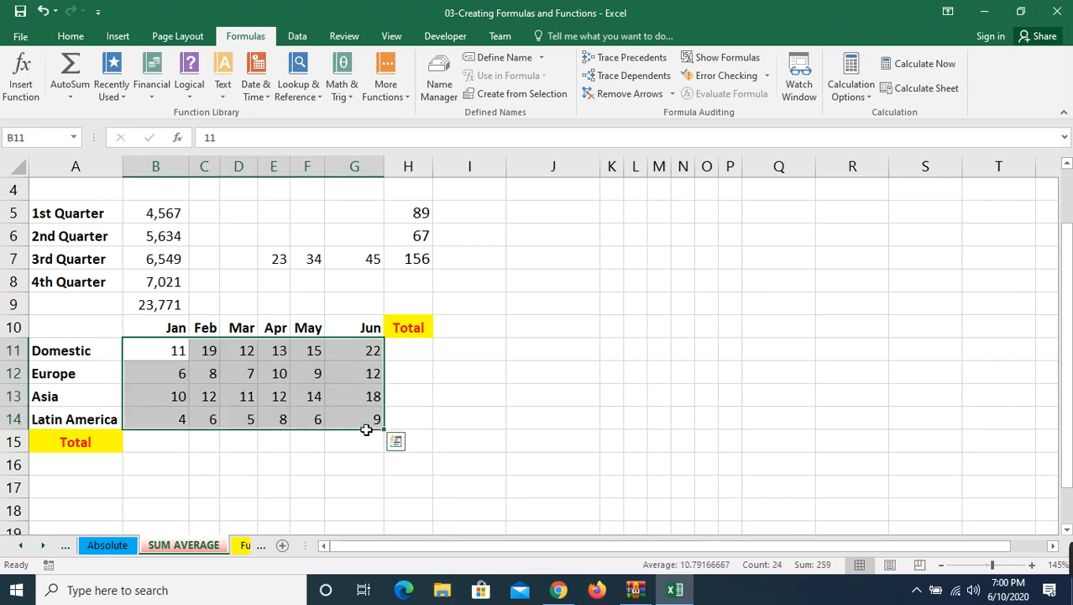
{"action": "left_click", "coordinate": [70, 67]}
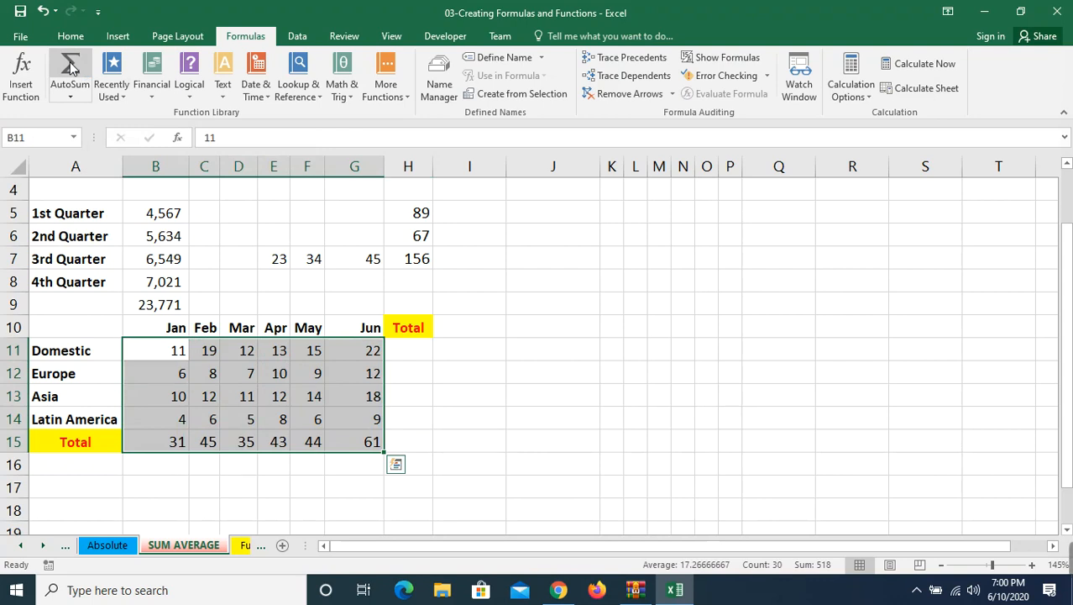
{"action": "left_click", "coordinate": [415, 358]}
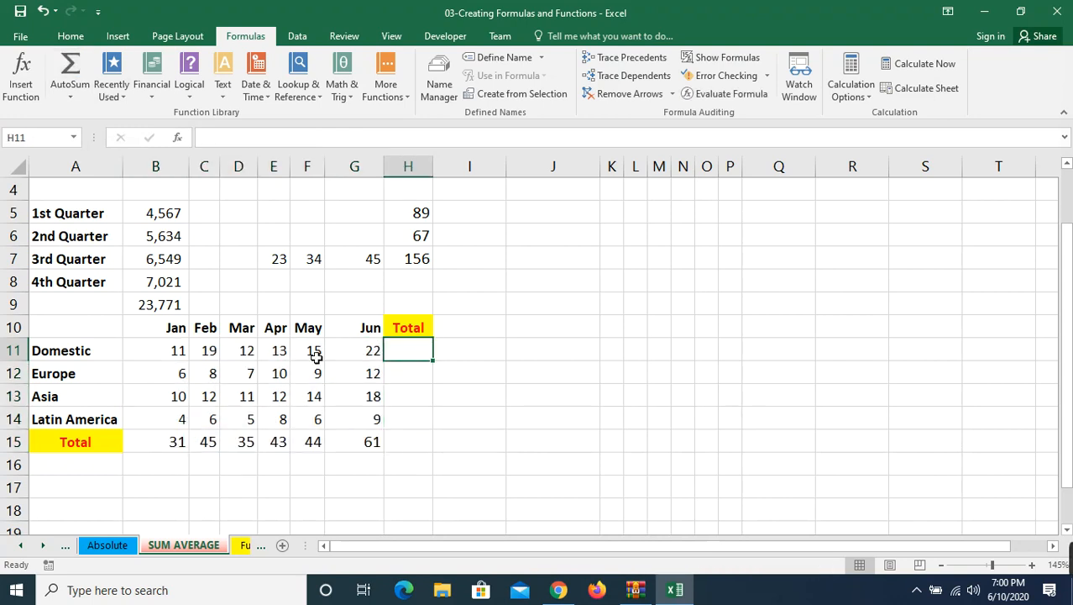
Clear the monthly totals from B15:G15 again.
{"action": "left_click_drag", "start_coordinate": [151, 449], "coordinate": [351, 451]}
{"action": "key", "text": "Delete"}
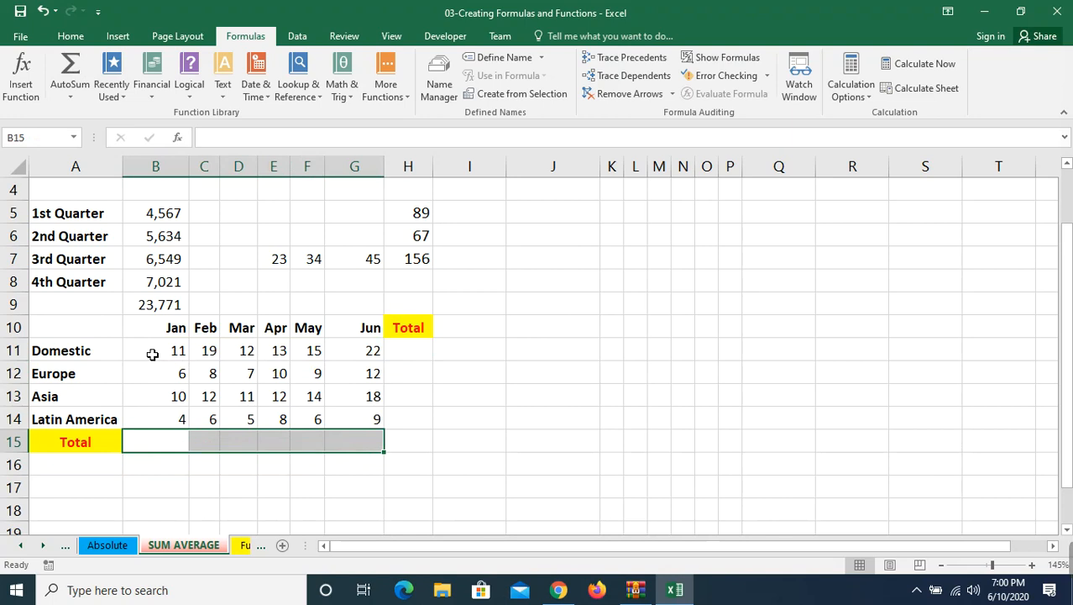
Apply AutoSum to B11:H15, including the empty total row and column, to fill all row, column and grand totals.
{"action": "left_click_drag", "start_coordinate": [152, 354], "coordinate": [405, 443]}
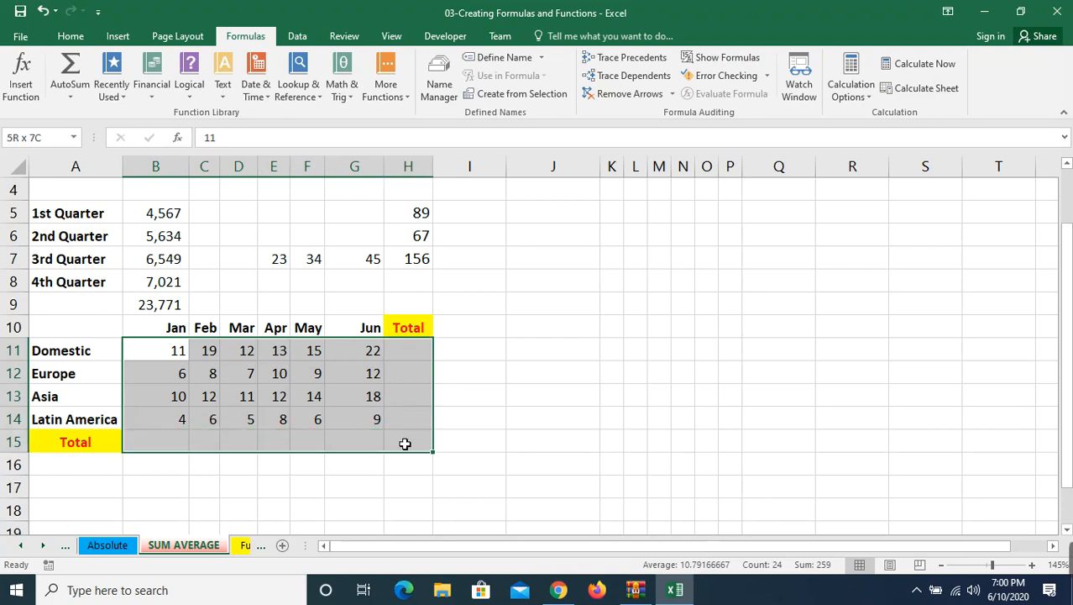
{"action": "left_click_drag", "start_coordinate": [405, 442], "coordinate": [404, 442]}
{"action": "left_click", "coordinate": [71, 75]}
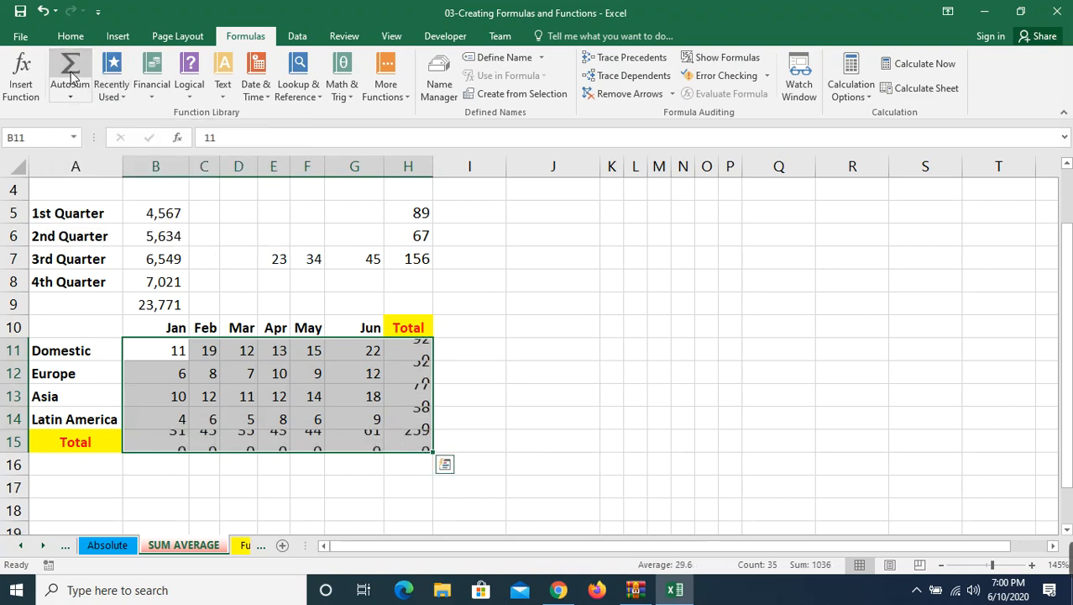
{"action": "left_click", "coordinate": [338, 507]}
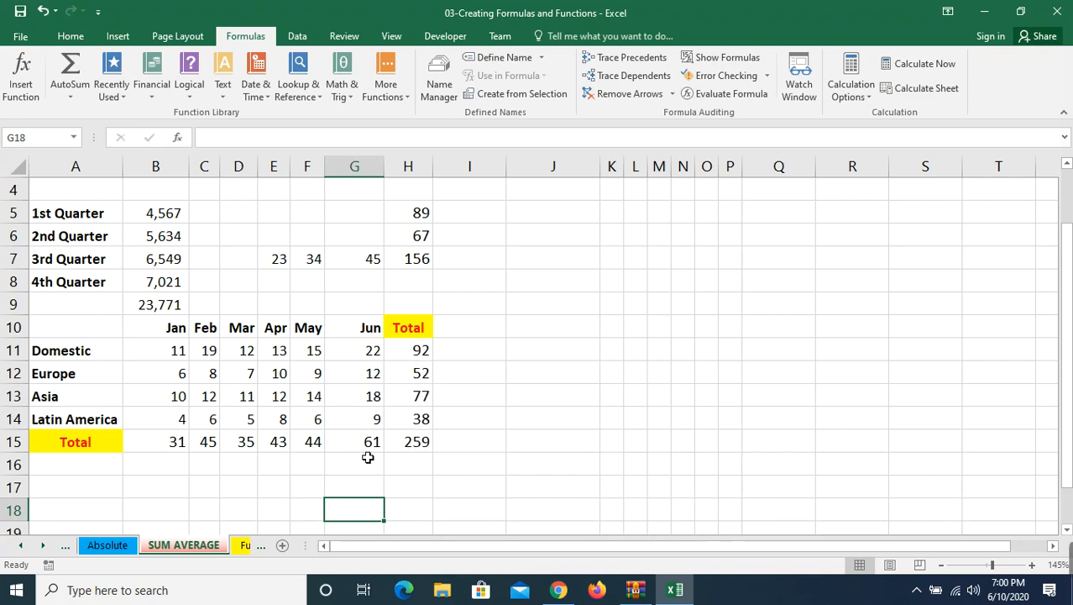
{"action": "left_click", "coordinate": [551, 396]}
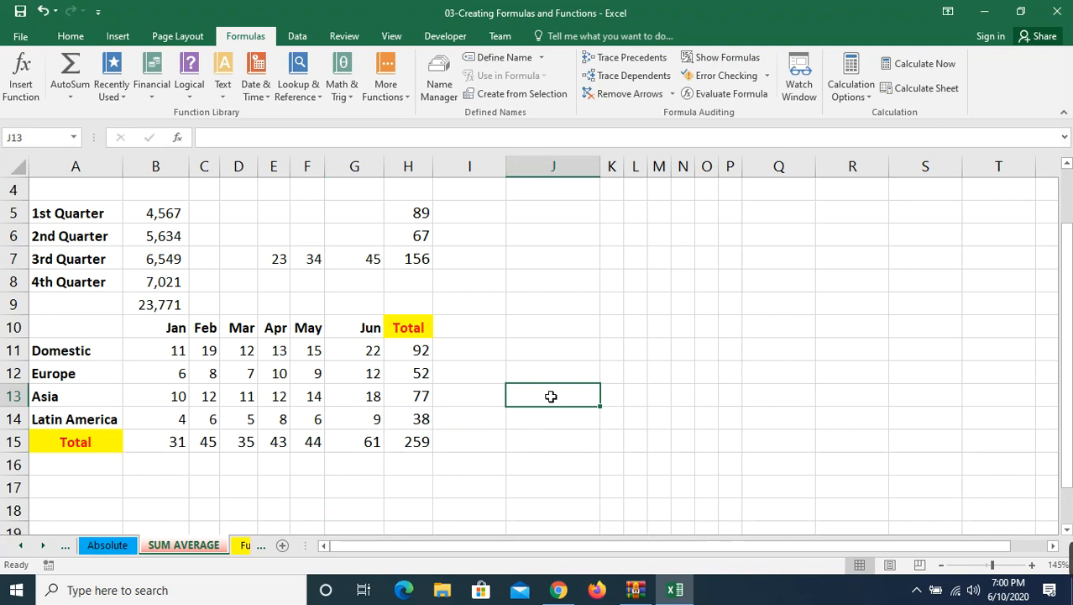